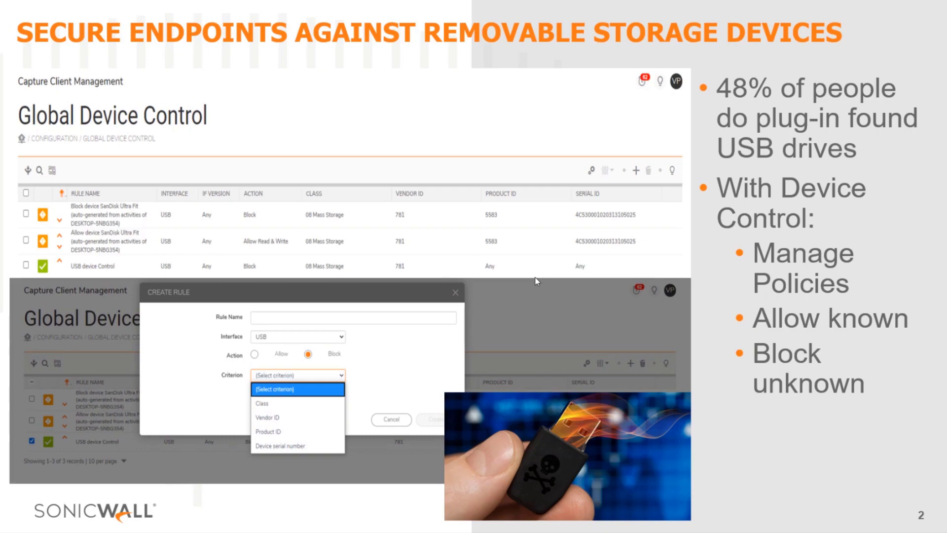
Advance the slide to reveal the Gain Visibility bullet and the Activity screenshot.
{"action": "key", "text": "Right"}
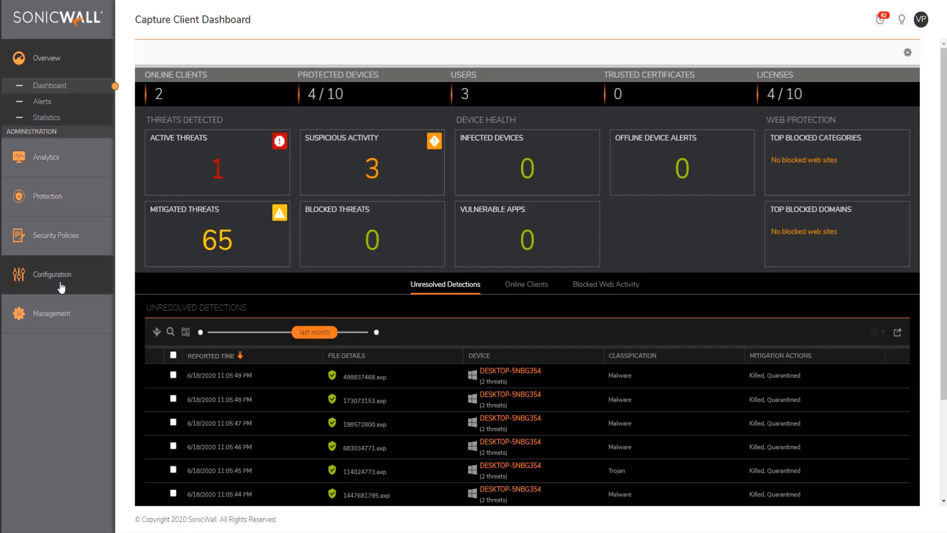
Enable Device Control on the Global Device Control page, then view the Analytics Activity log.
{"action": "left_click", "coordinate": [61, 288]}
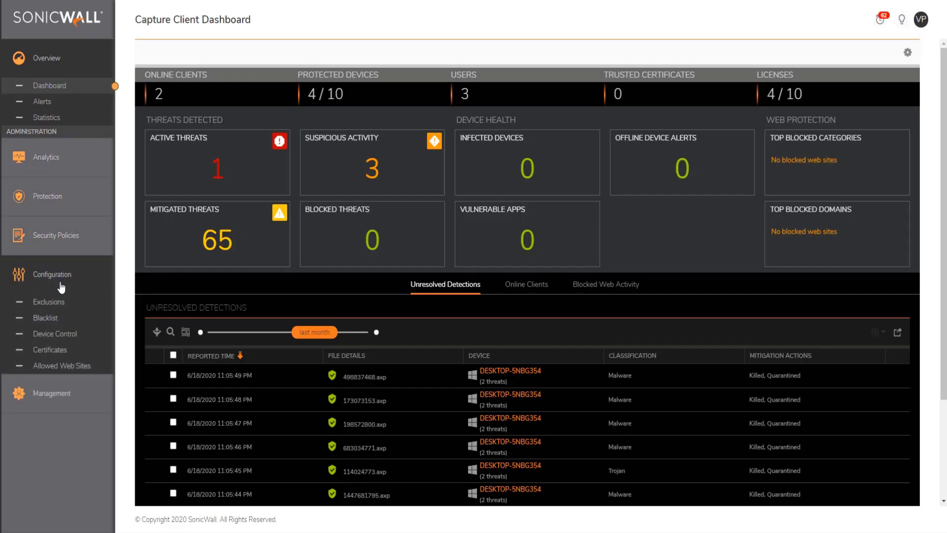
{"action": "left_click", "coordinate": [58, 335]}
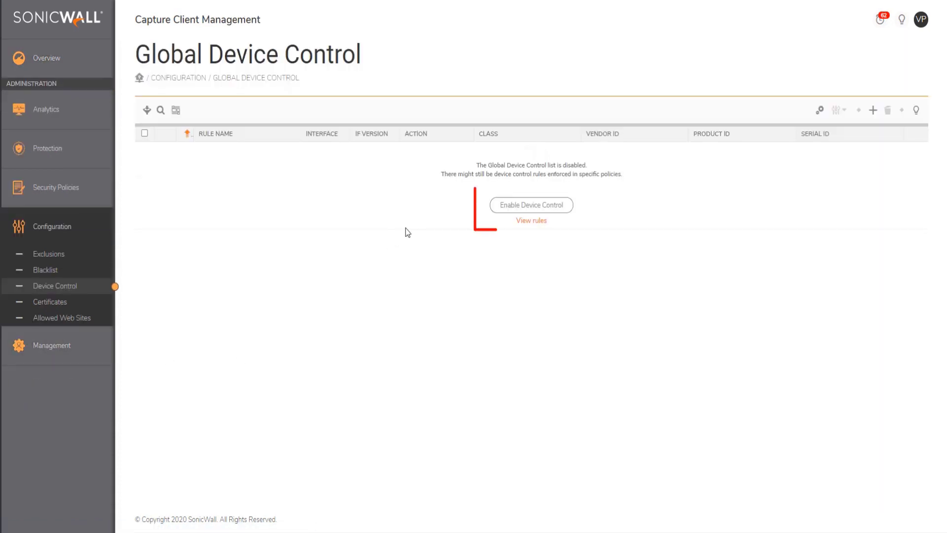
{"action": "left_click", "coordinate": [529, 211]}
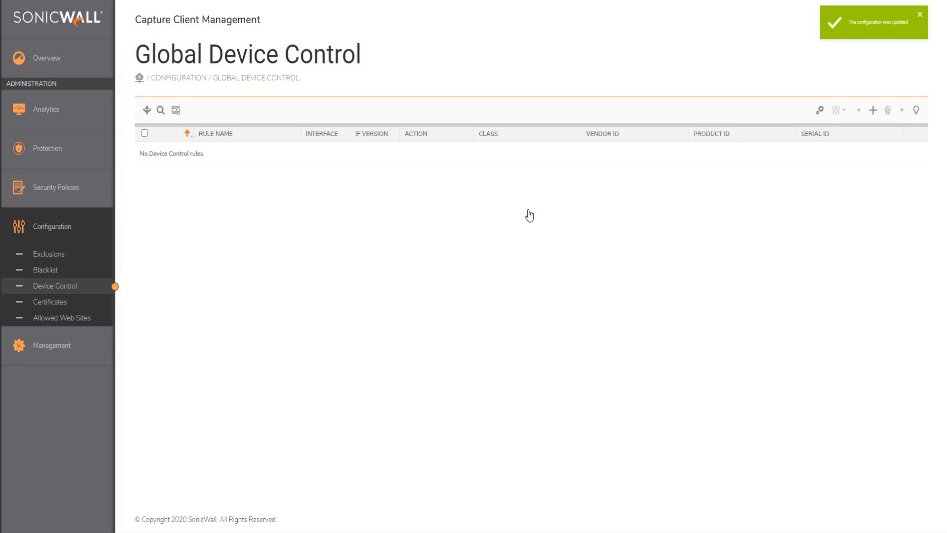
{"action": "left_click", "coordinate": [43, 127]}
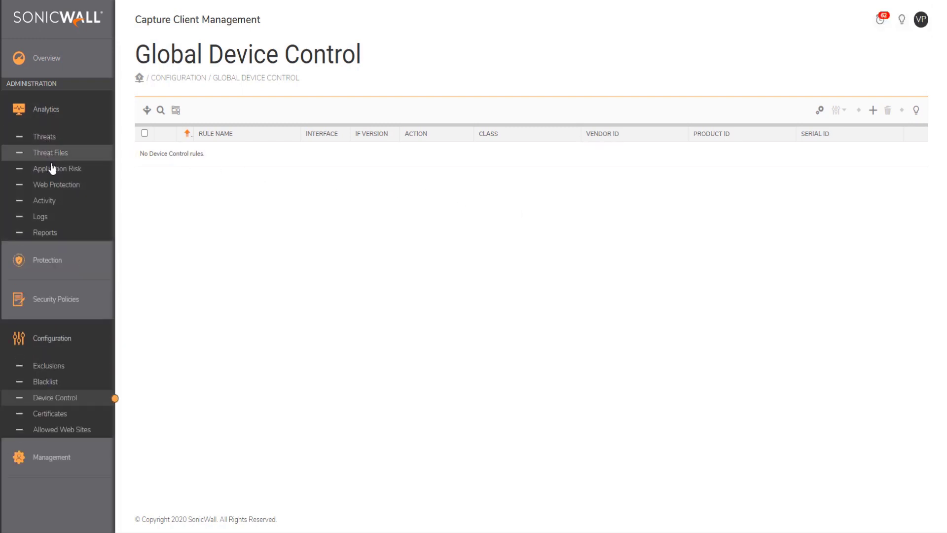
{"action": "left_click", "coordinate": [53, 204]}
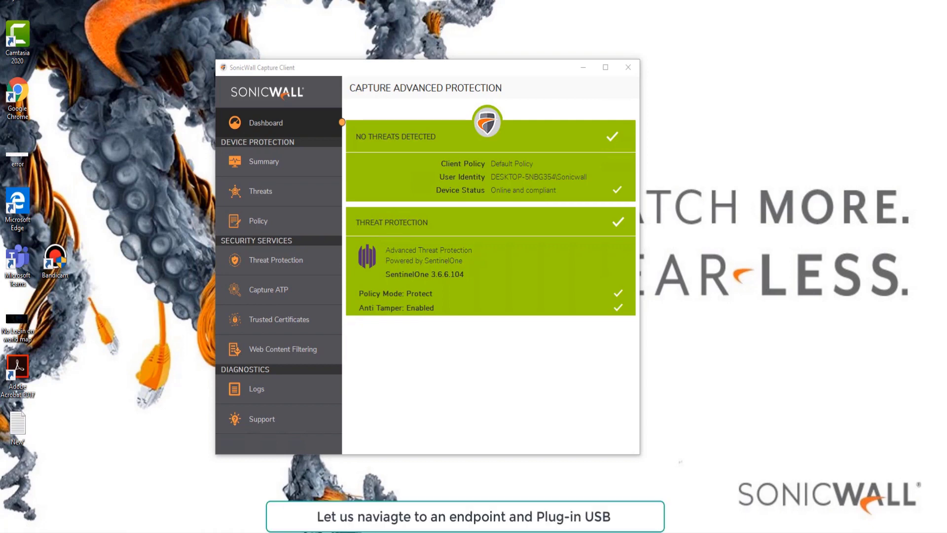
Open File Explorer on the endpoint and show This PC's drives.
{"action": "key", "text": "super+e"}
{"action": "left_click", "coordinate": [35, 327]}
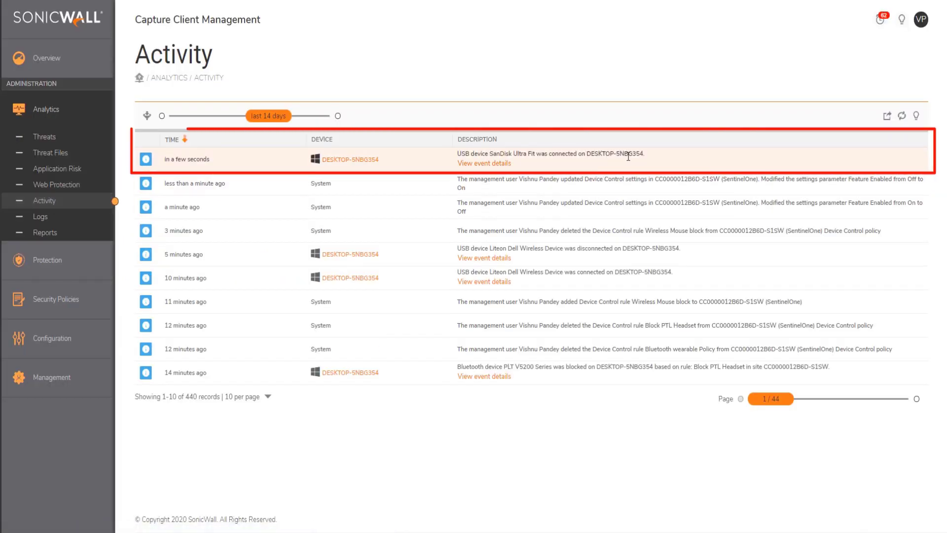
Inspect the SanDisk Ultra Fit connection event details, then close them and expand Configuration.
{"action": "left_click", "coordinate": [480, 163]}
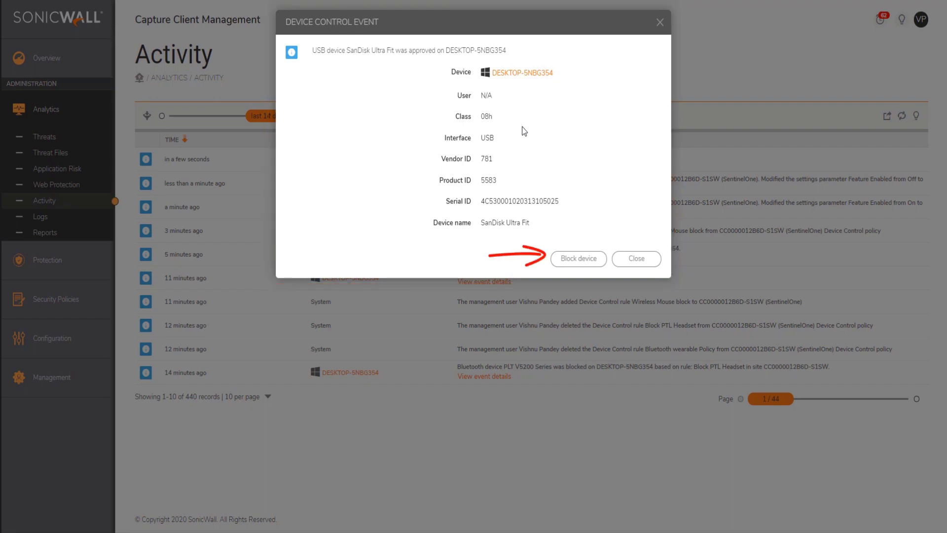
{"action": "left_click", "coordinate": [641, 259]}
{"action": "left_click", "coordinate": [55, 338]}
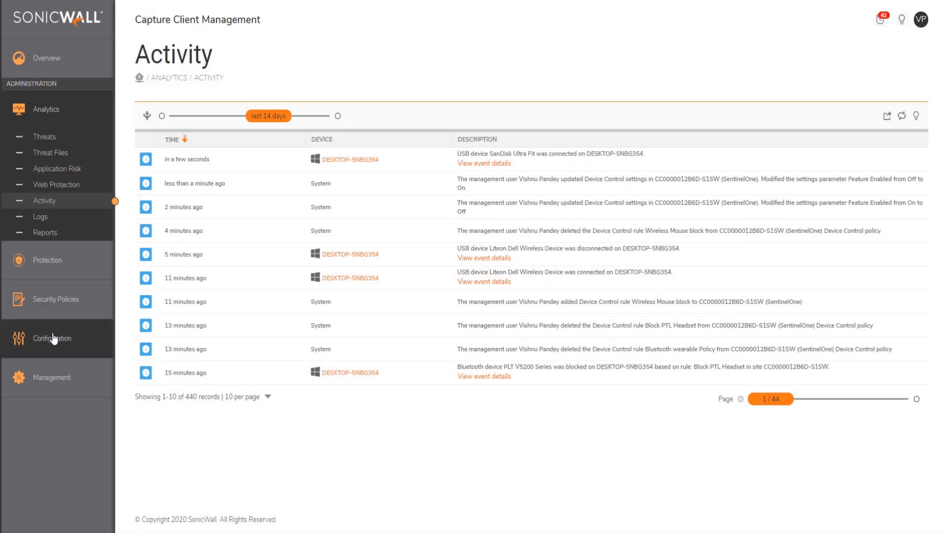
Create rule 'USB device Control' blocking Class 08 Mass Storage devices with vendor ID 781.
{"action": "left_click", "coordinate": [51, 398]}
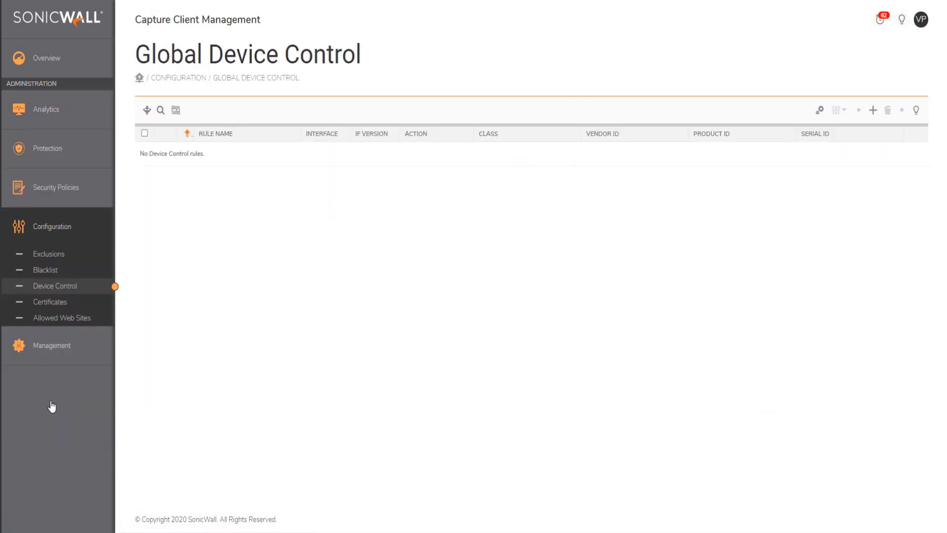
{"action": "left_click", "coordinate": [873, 110]}
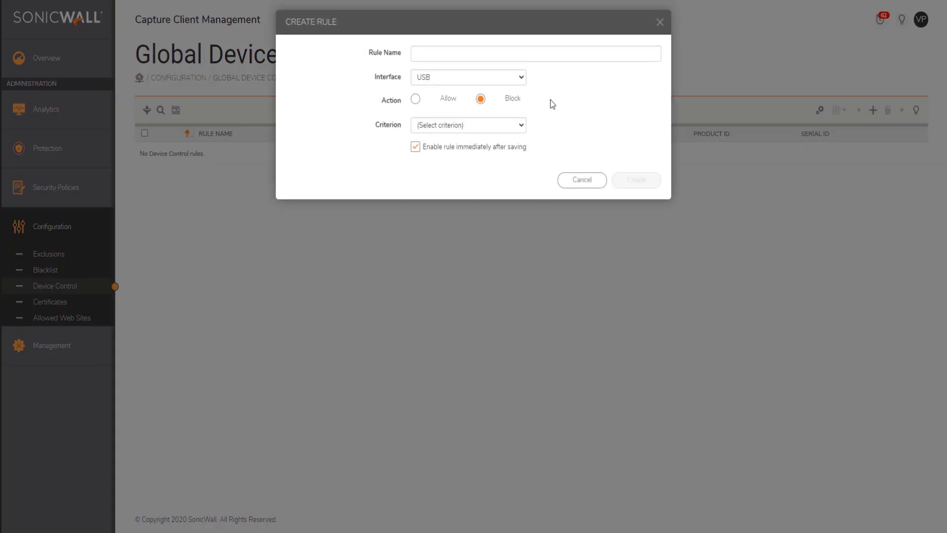
{"action": "left_click", "coordinate": [467, 60]}
{"action": "type", "text": "USB device Control"}
{"action": "left_click", "coordinate": [451, 127]}
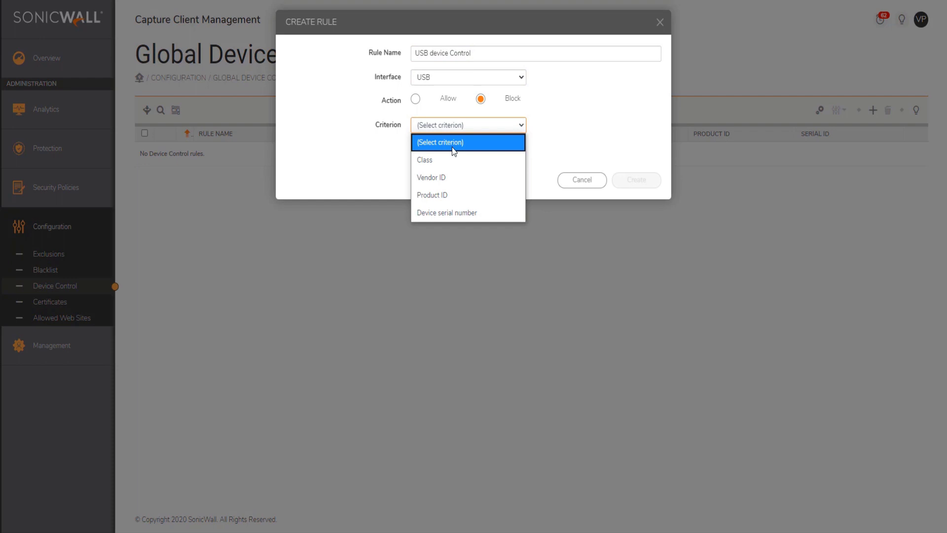
{"action": "left_click", "coordinate": [451, 160]}
{"action": "left_click", "coordinate": [459, 155]}
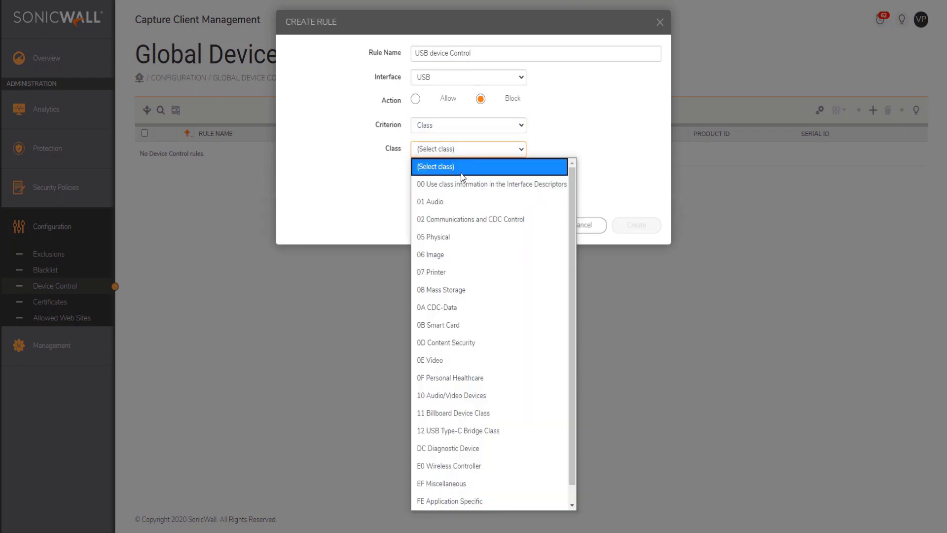
{"action": "left_click", "coordinate": [466, 289]}
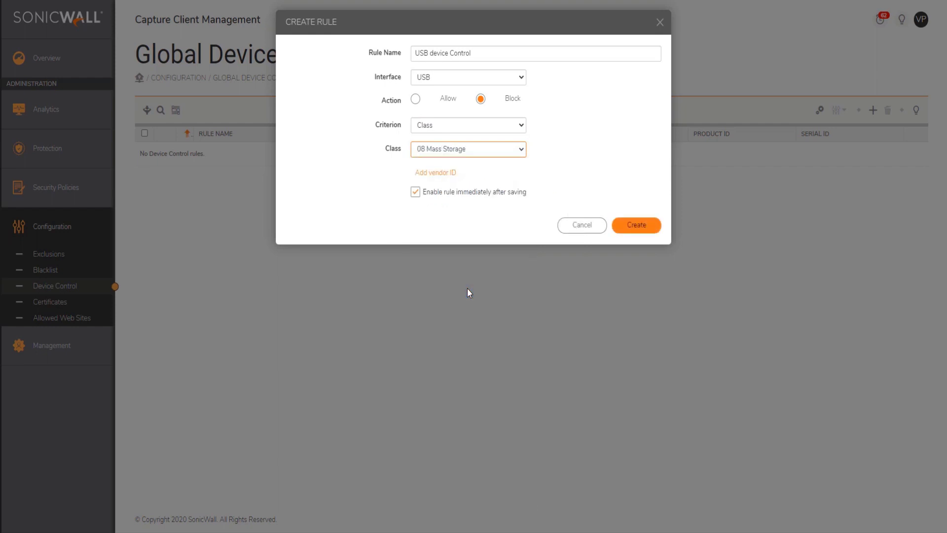
{"action": "left_click", "coordinate": [449, 175]}
{"action": "type", "text": "781"}
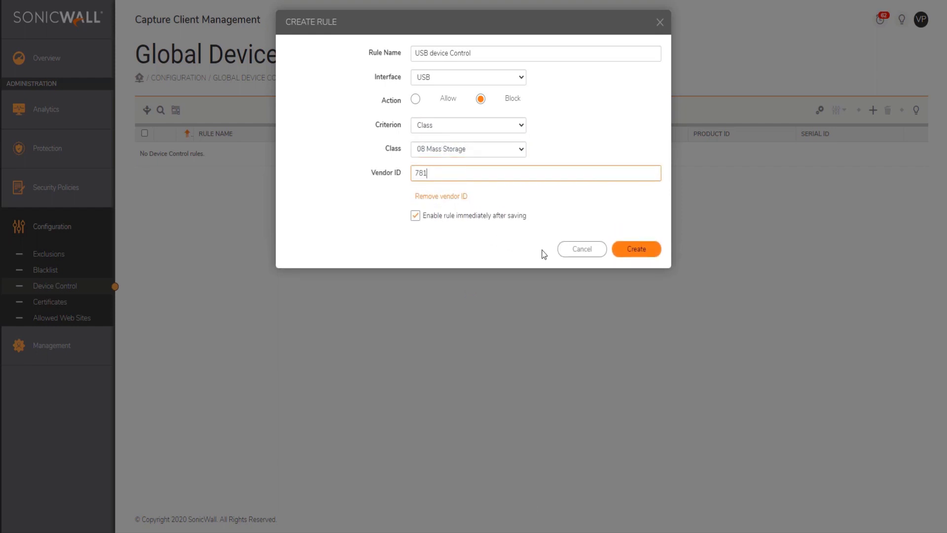
{"action": "left_click", "coordinate": [654, 253]}
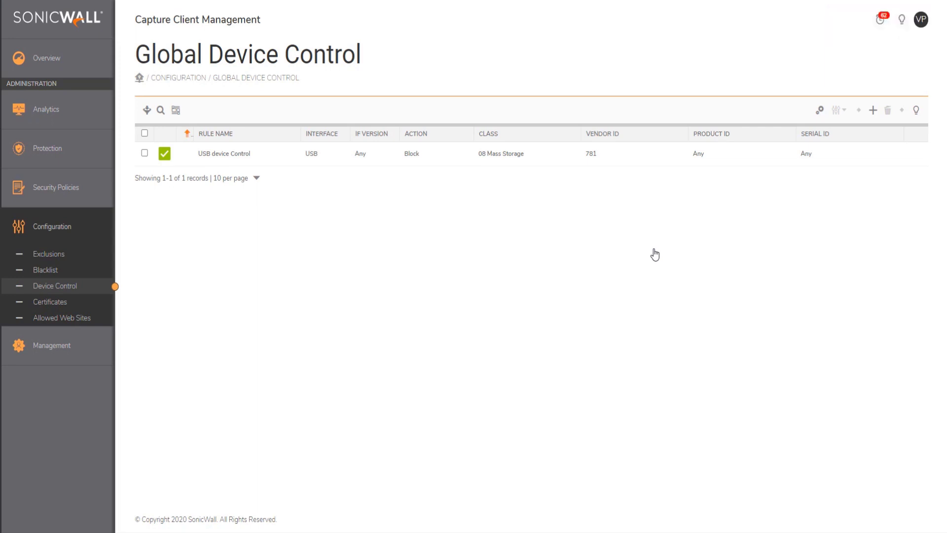
{"action": "left_click", "coordinate": [819, 110]}
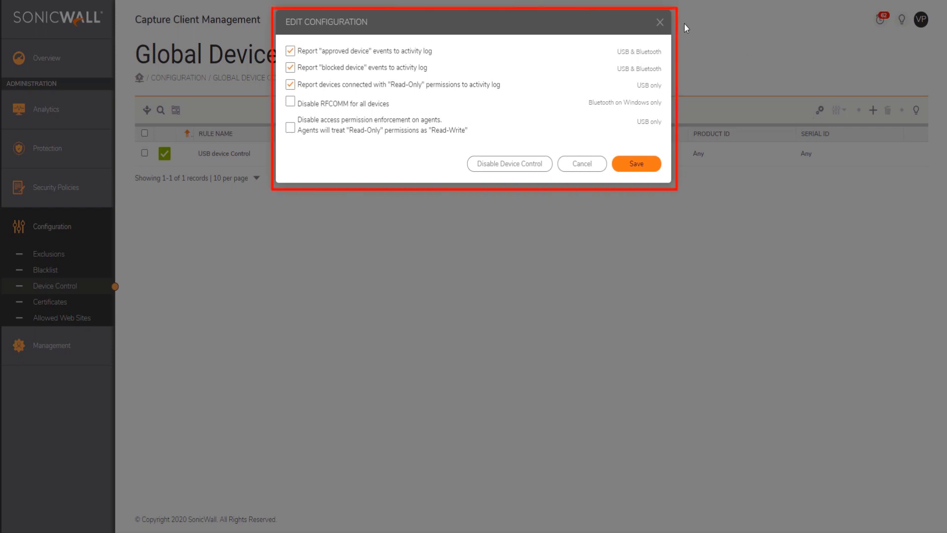
{"action": "left_click", "coordinate": [661, 24]}
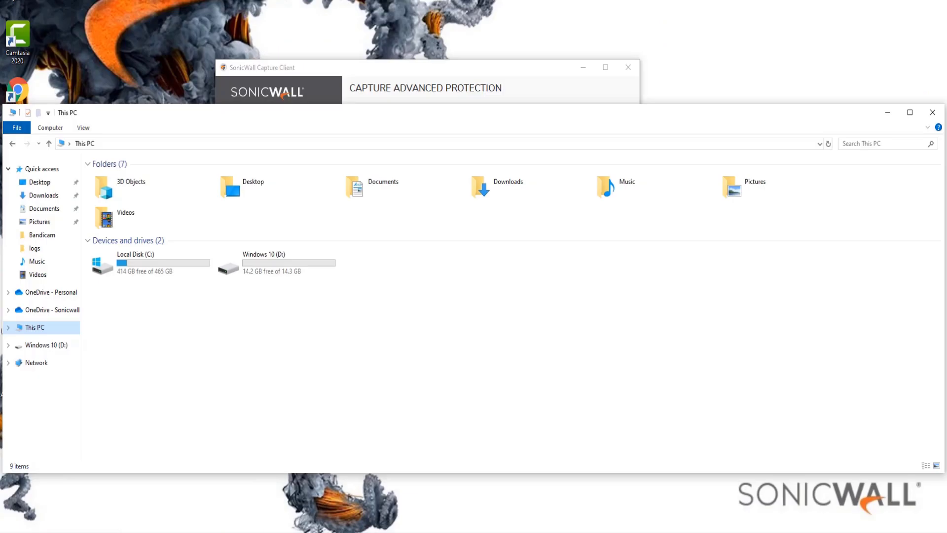
Safely eject the Ultra Fit USB drive from the system tray and dismiss the notification.
{"action": "left_click", "coordinate": [817, 531]}
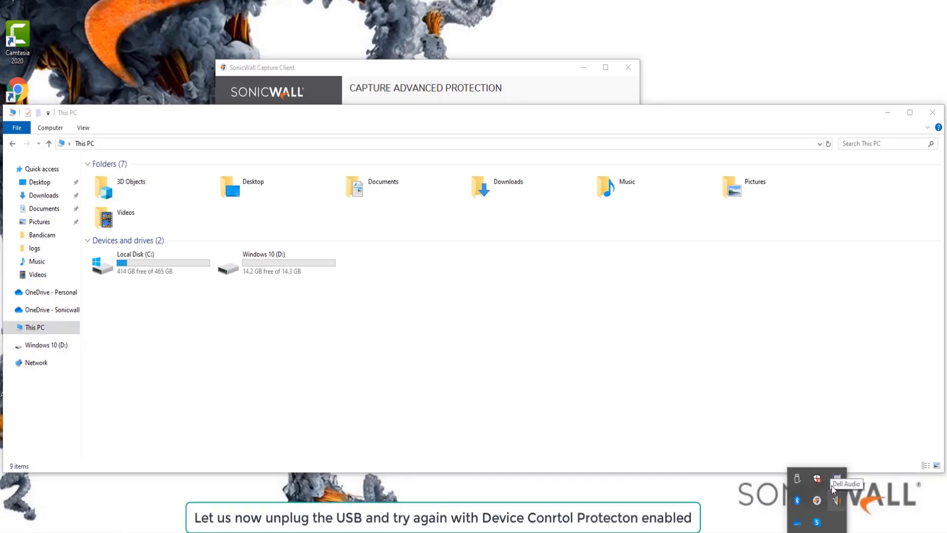
{"action": "left_click", "coordinate": [797, 478]}
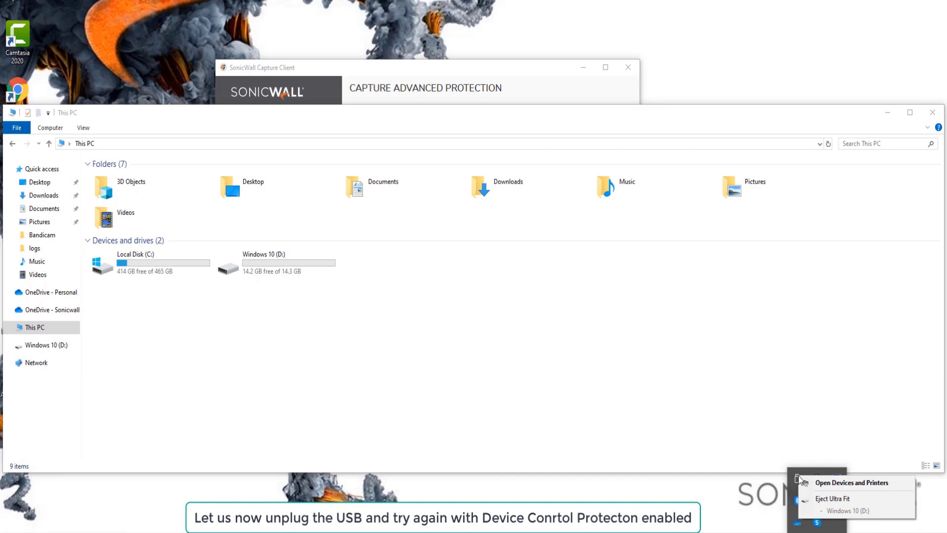
{"action": "left_click", "coordinate": [820, 498]}
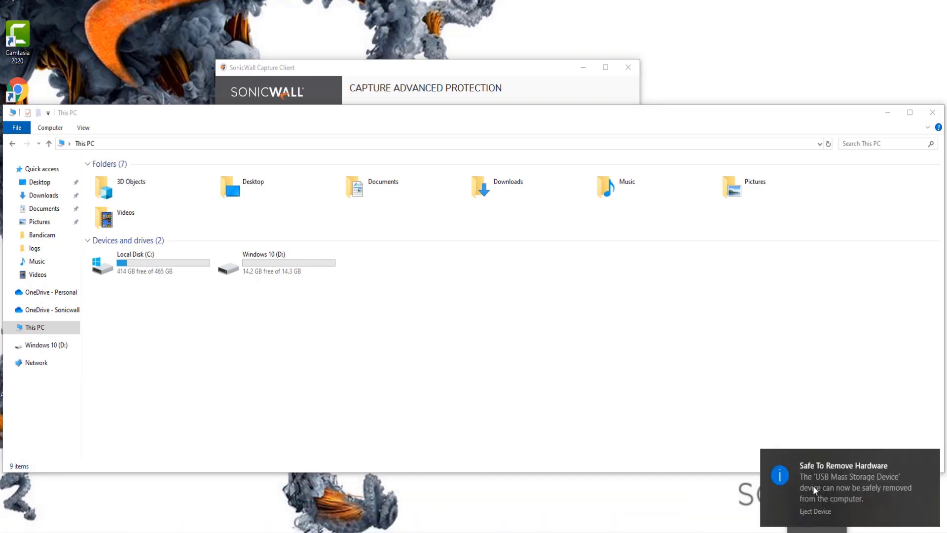
{"action": "left_click", "coordinate": [930, 460]}
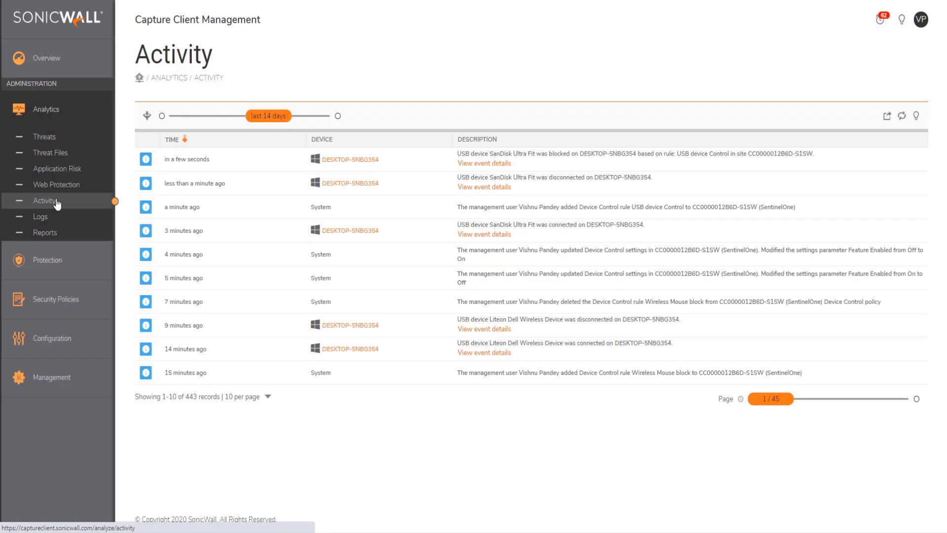
Allow the SanDisk Ultra Fit from its blocked event, creating a Read & Write allow rule.
{"action": "triple_click", "coordinate": [559, 156]}
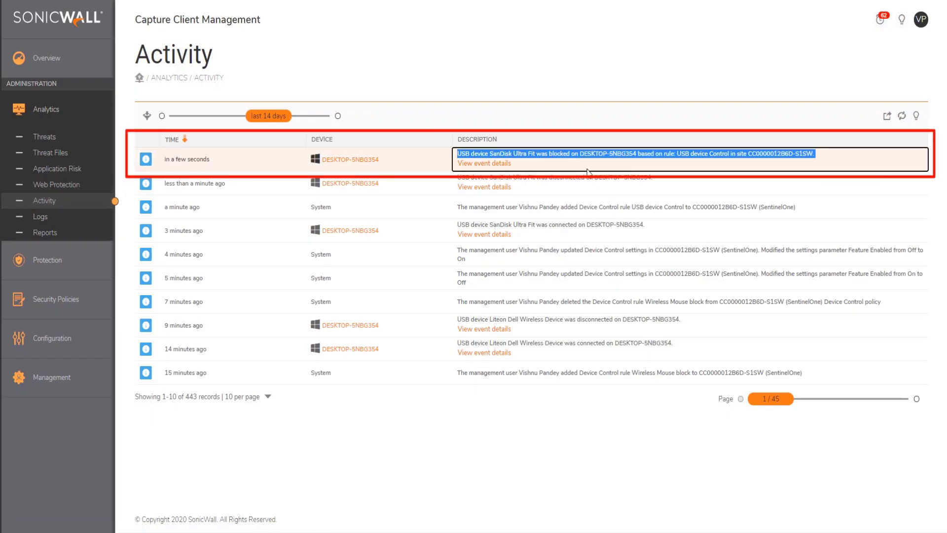
{"action": "left_click", "coordinate": [502, 164]}
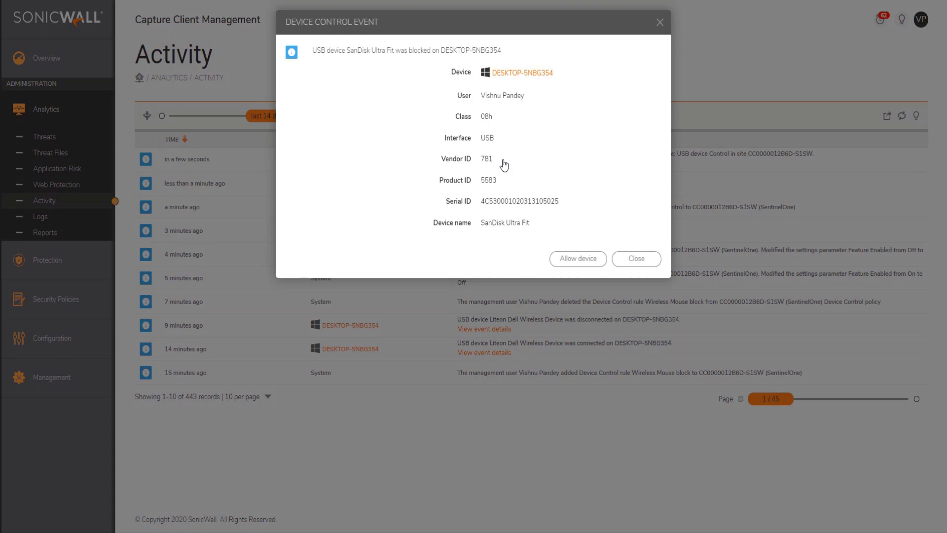
{"action": "left_click", "coordinate": [575, 259]}
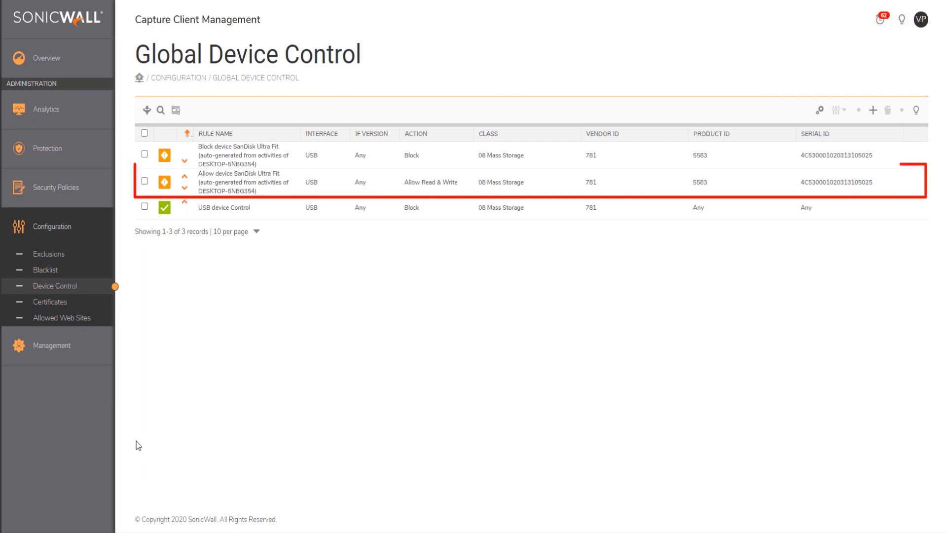
Disable the auto-generated 'Block device SanDisk Ultra Fit' rule via its status icon.
{"action": "left_click", "coordinate": [234, 148]}
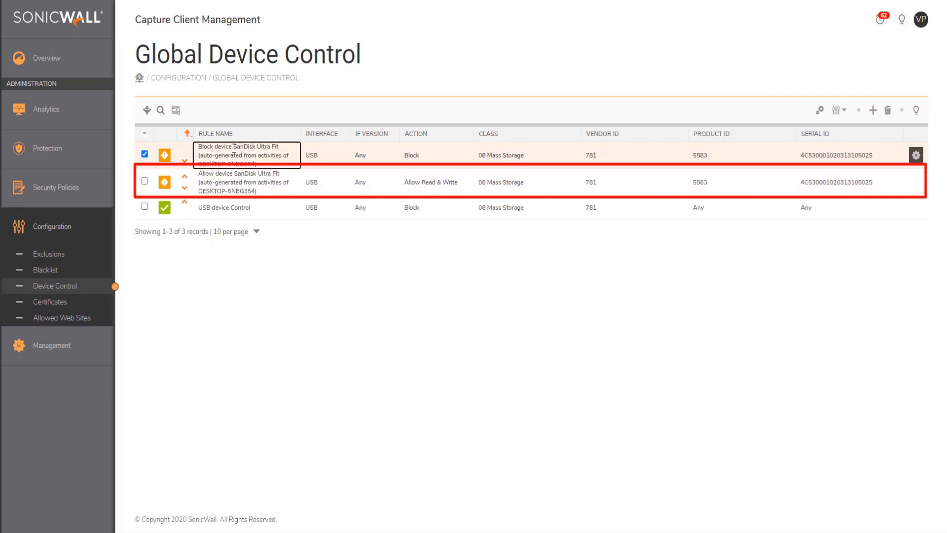
{"action": "left_click", "coordinate": [165, 157]}
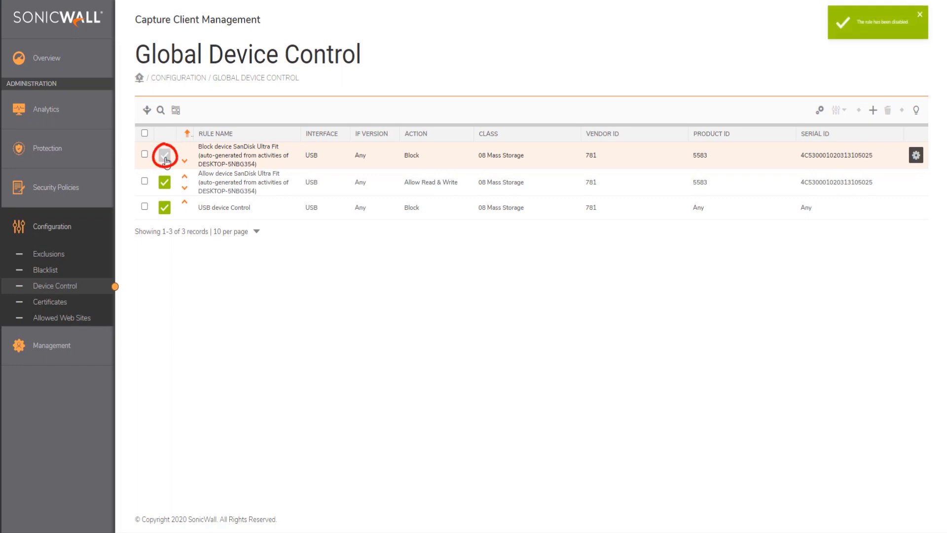
{"action": "left_click", "coordinate": [165, 157]}
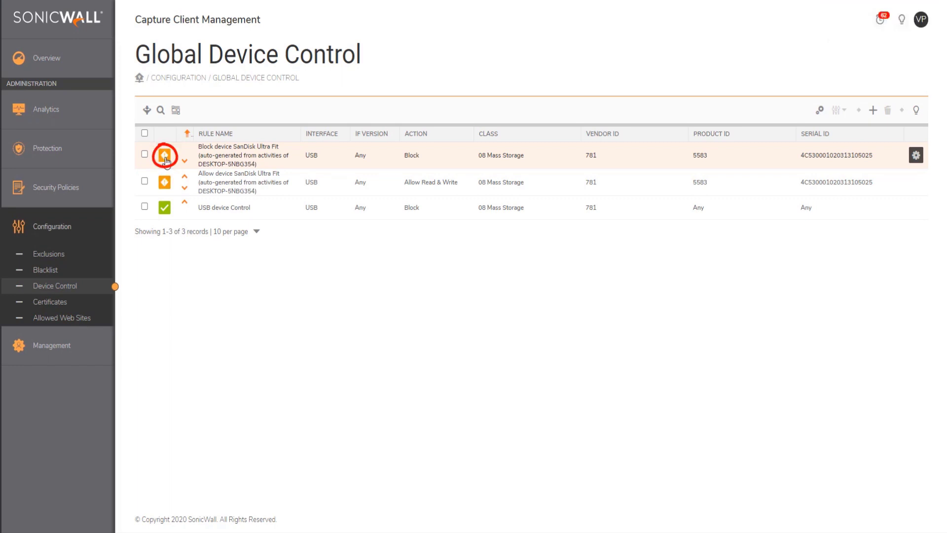